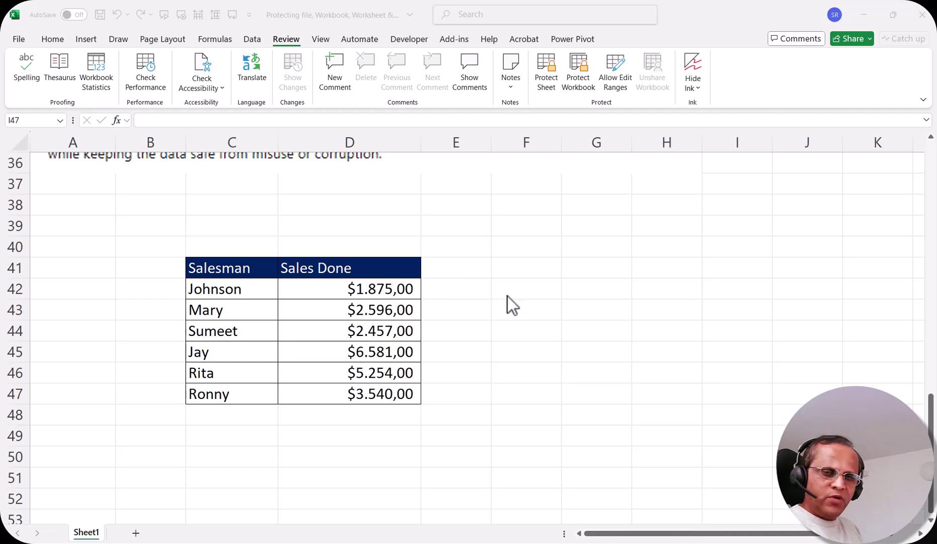
Step: Select C41:D47, the Salesman/Sales Done table with sales from $1.875,00 to $6.581,00
click(228, 271)
drag(228, 270, 324, 393)
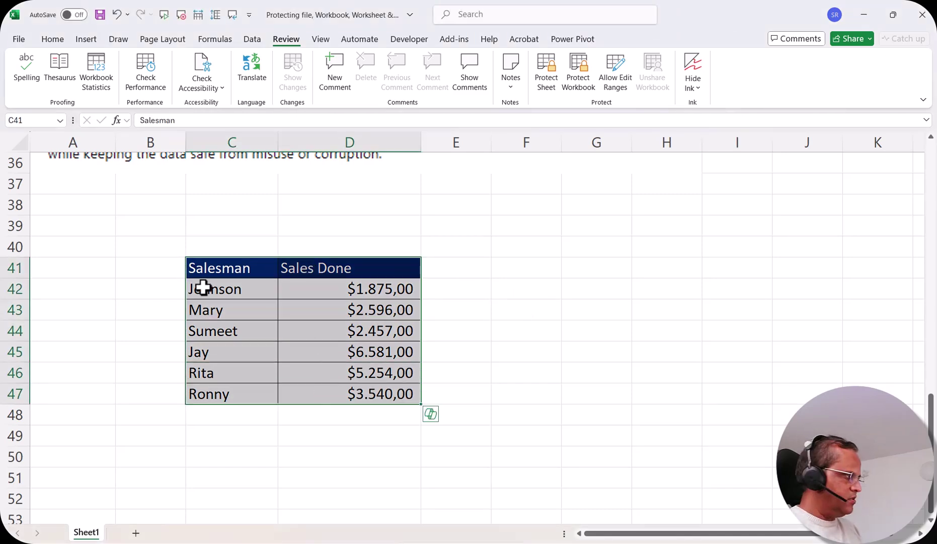
click(608, 289)
click(586, 247)
click(613, 317)
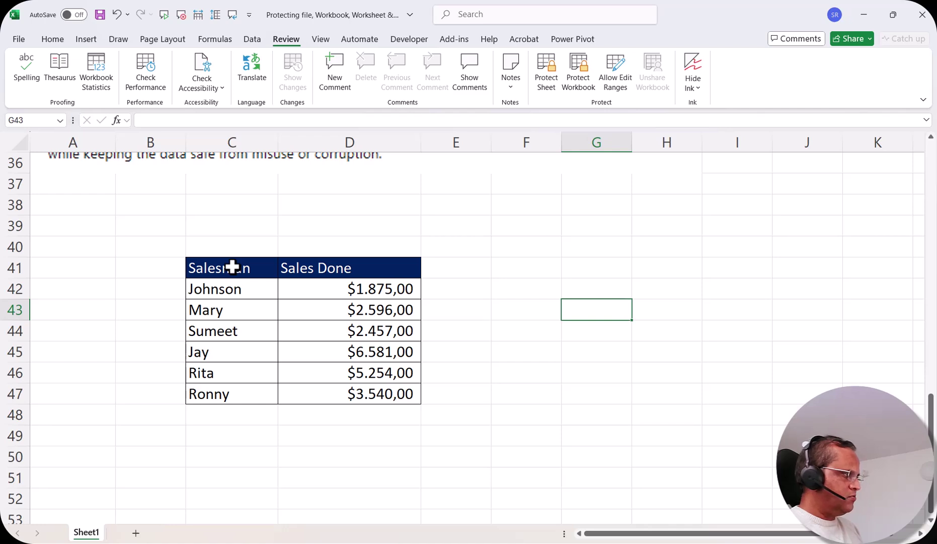
drag(232, 267, 335, 391)
click(597, 287)
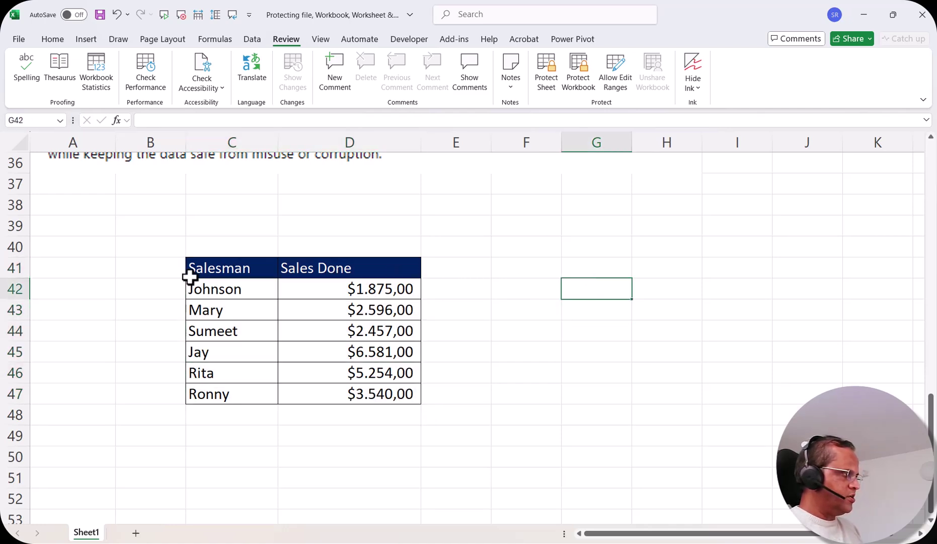
drag(230, 271, 338, 394)
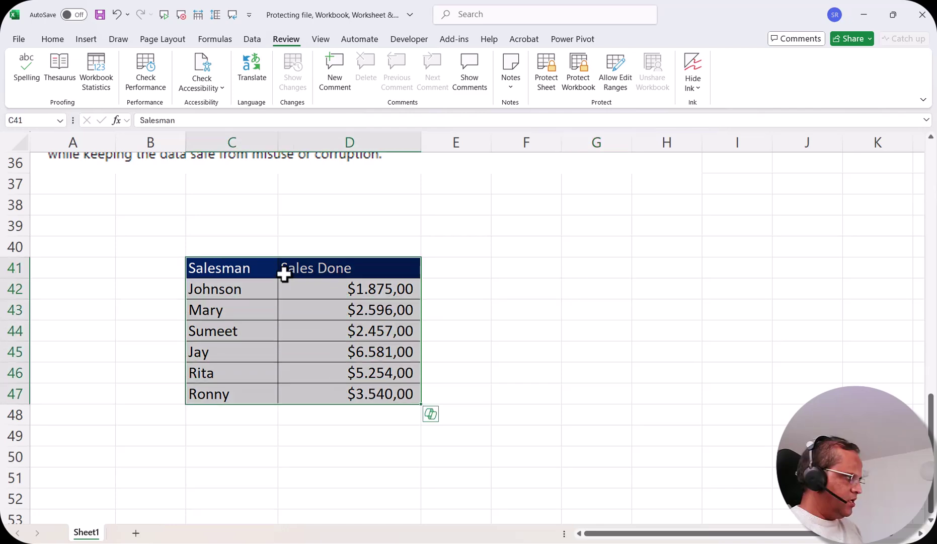
Step: Clear the Locked box on the Format Cells Protection tab for table C41:D47
right_click(342, 269)
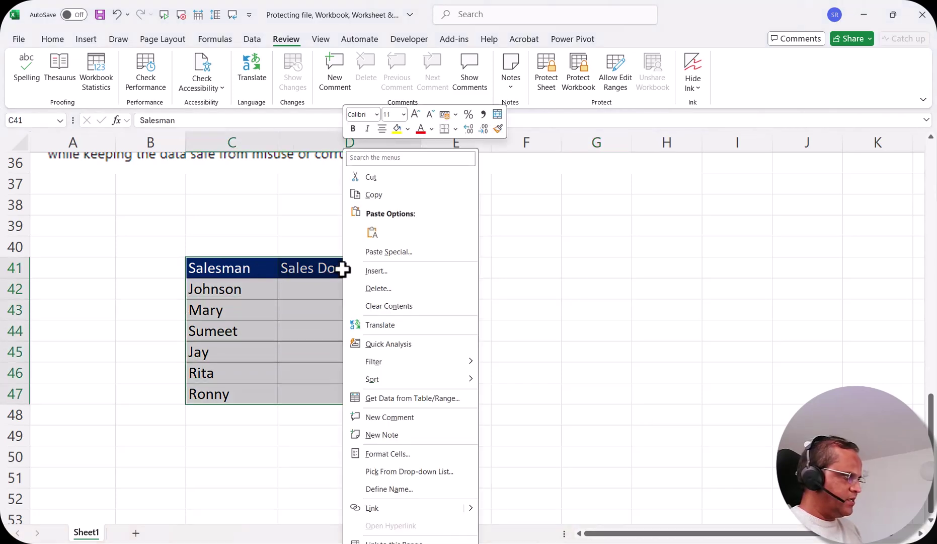
click(402, 454)
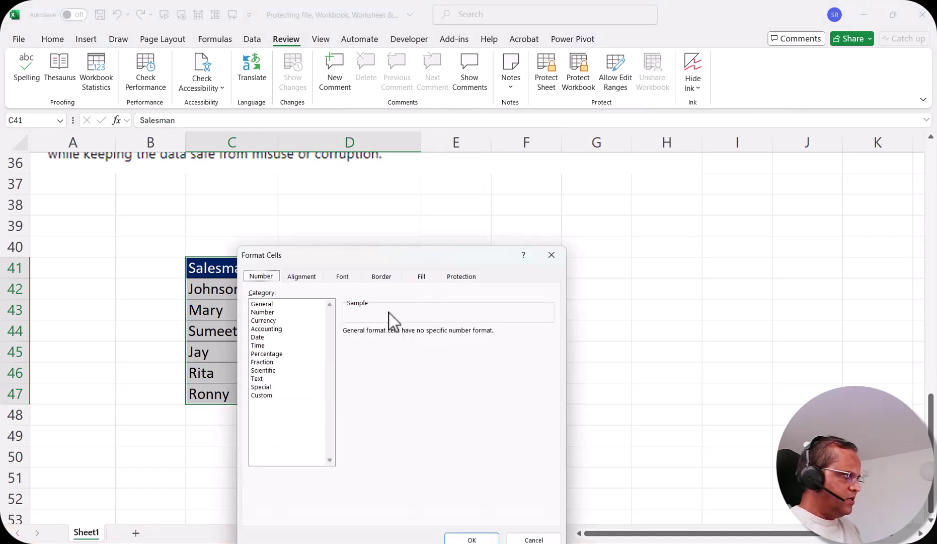
drag(358, 260, 369, 179)
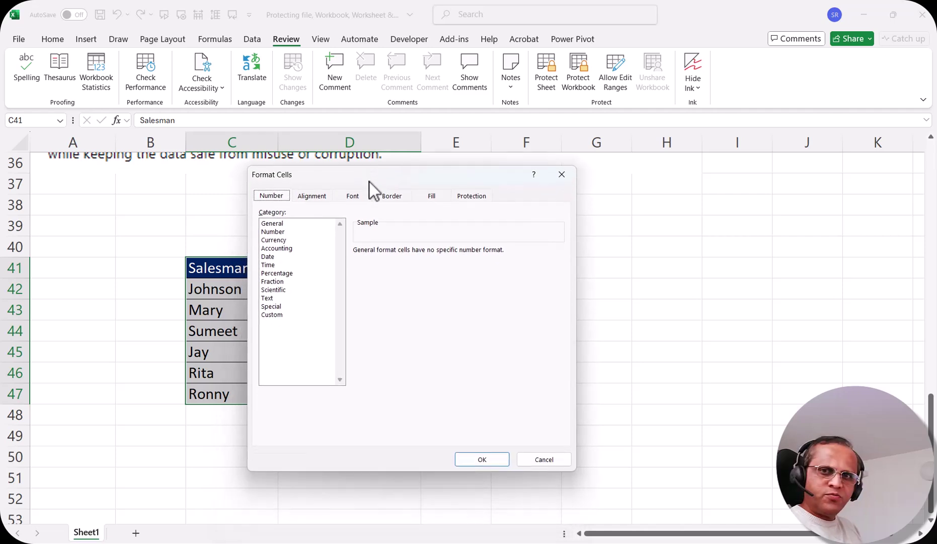
drag(310, 177, 304, 199)
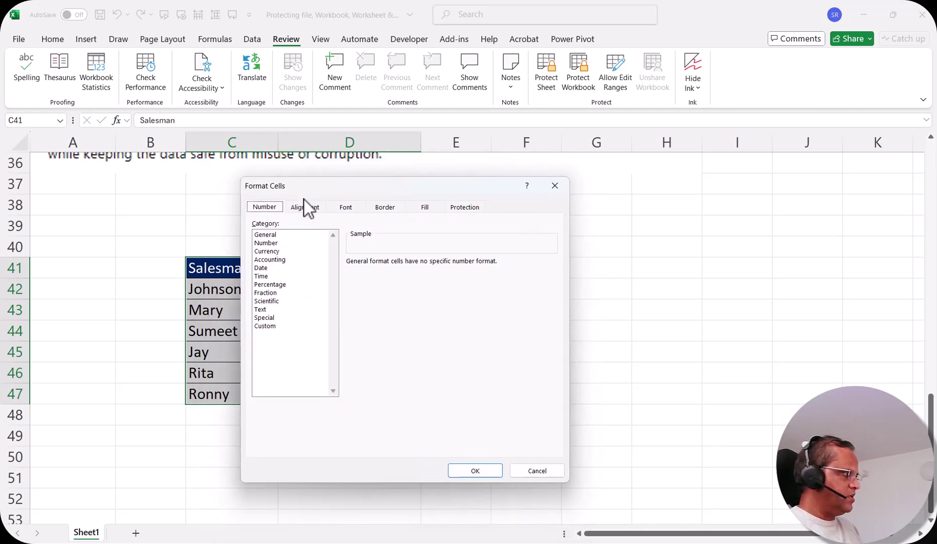
click(472, 210)
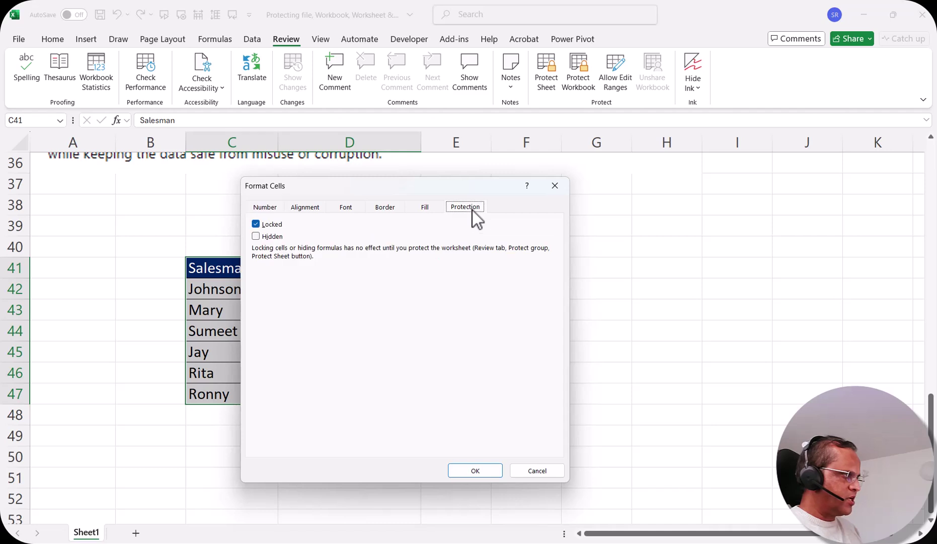
click(256, 224)
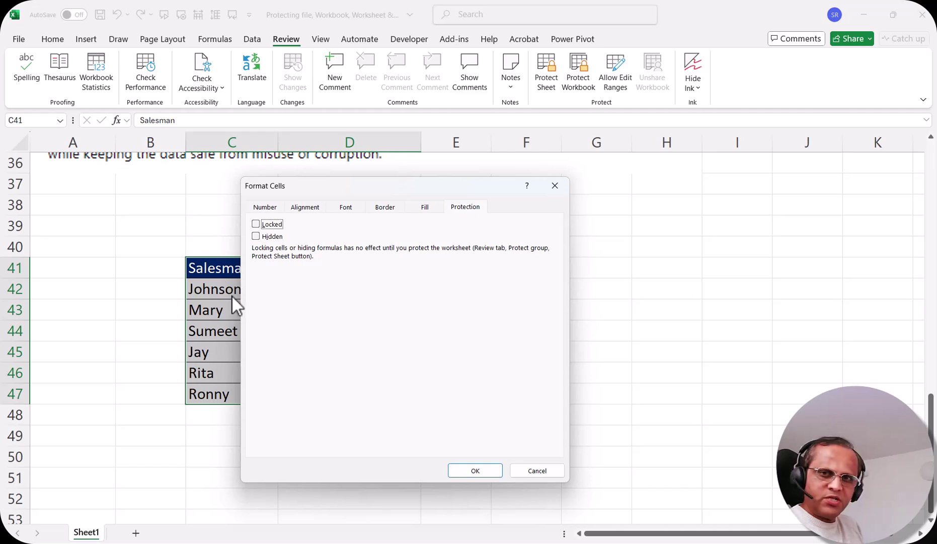
click(459, 471)
drag(220, 268, 345, 387)
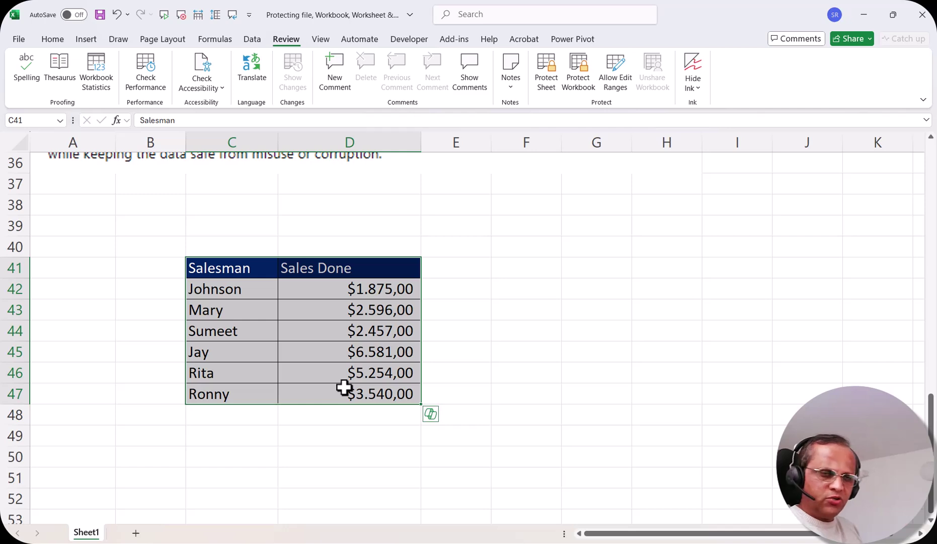
click(526, 351)
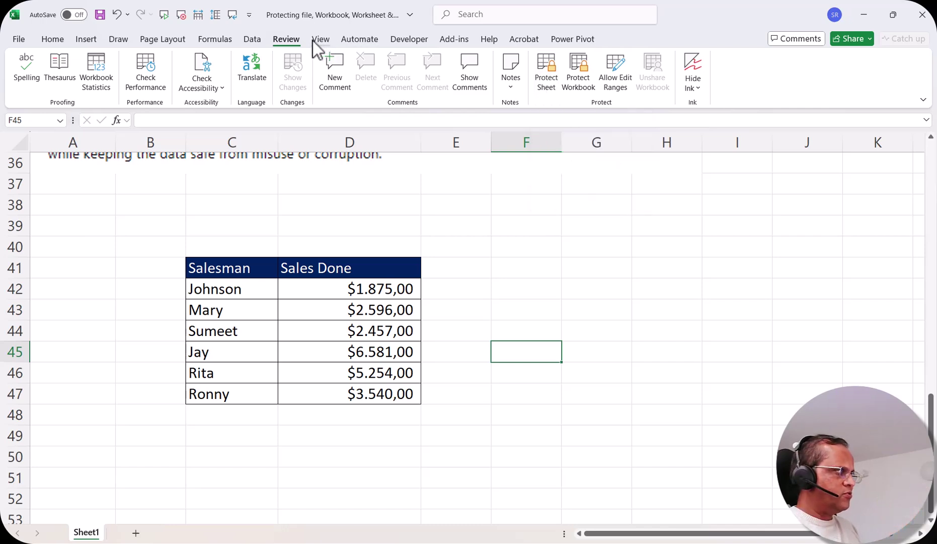
Step: Protect Sheet1 with a password, entering it twice to confirm
click(551, 80)
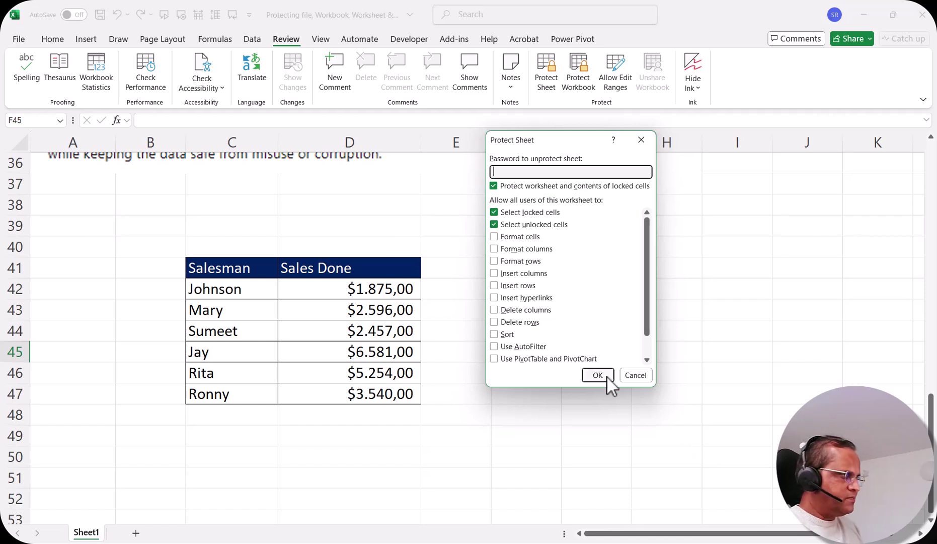
text(12345)
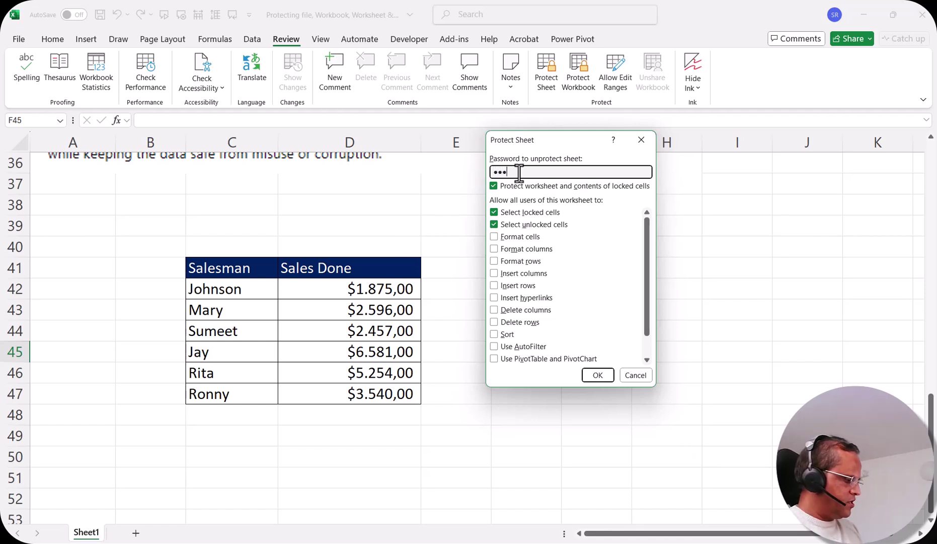
click(601, 375)
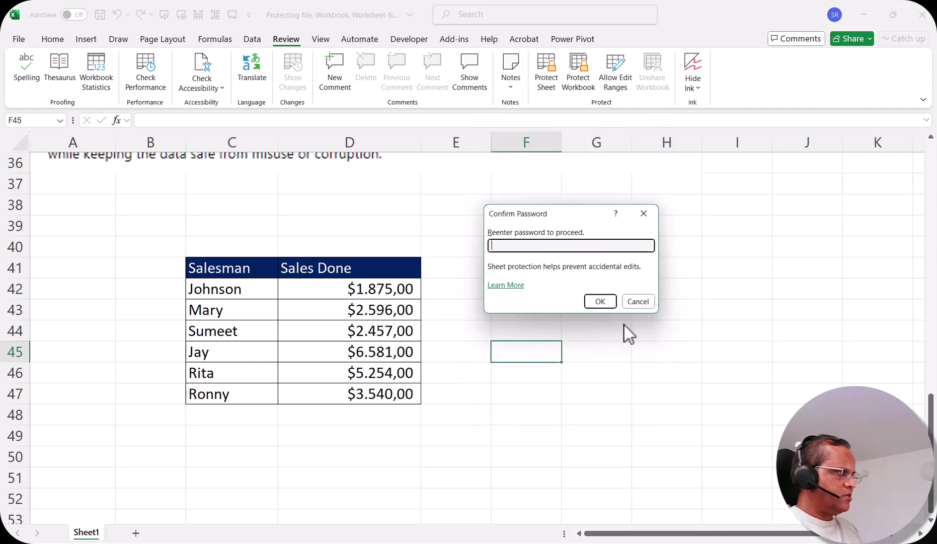
text(12345)
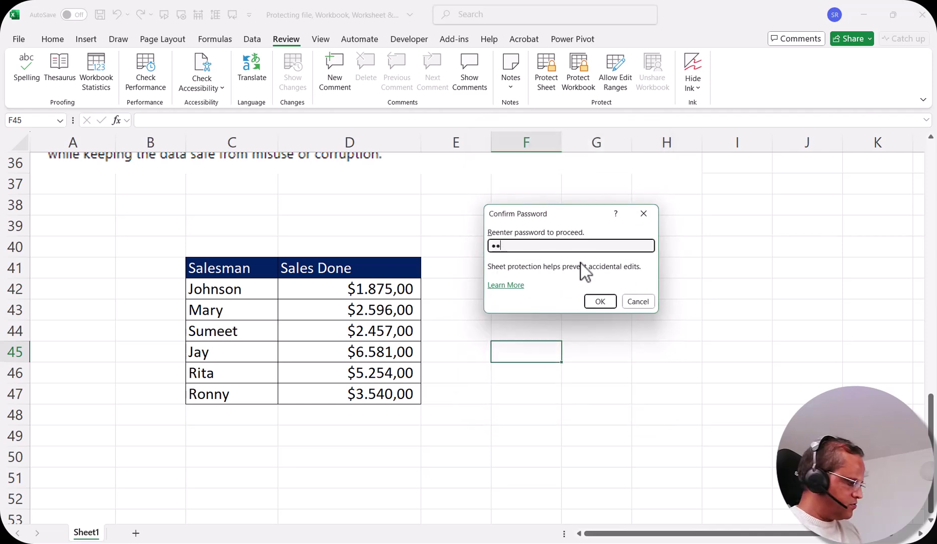
click(609, 304)
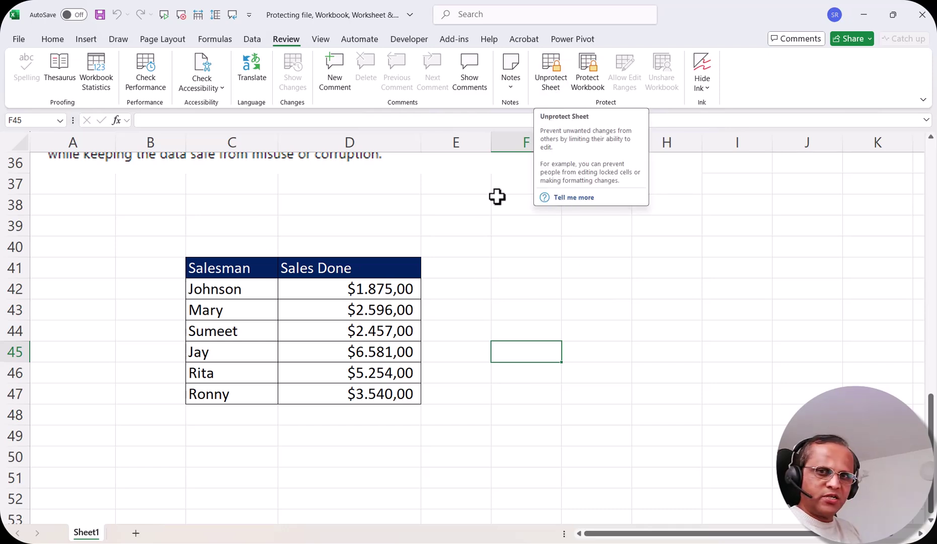
click(600, 229)
click(602, 250)
double_click(602, 250)
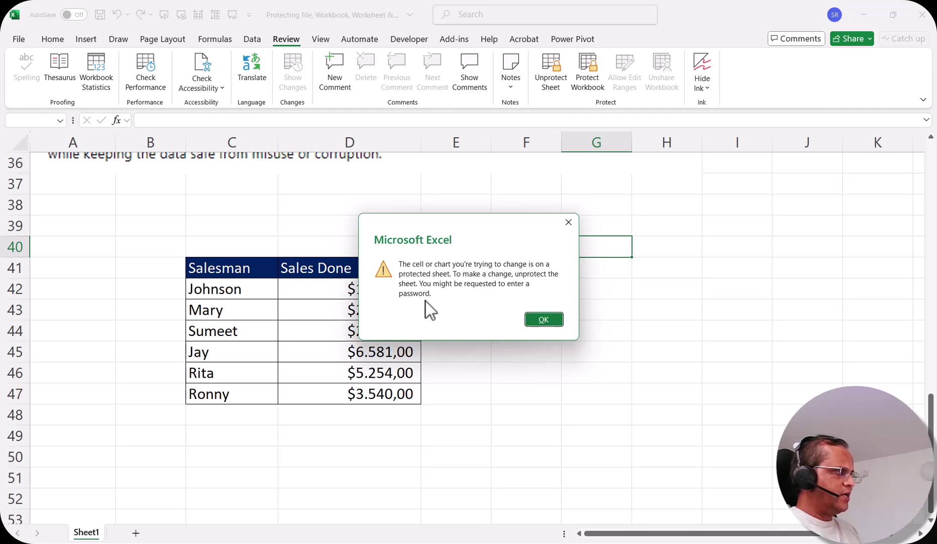
click(543, 321)
click(634, 287)
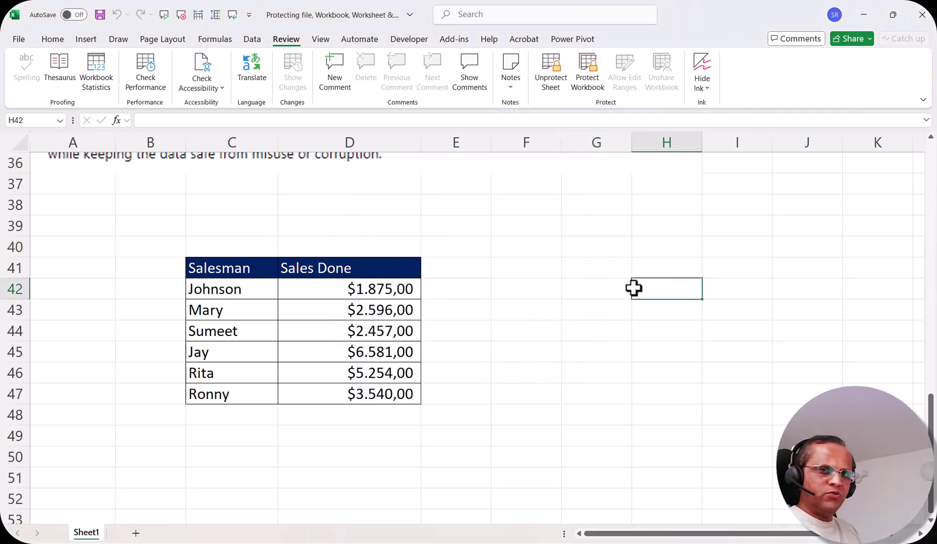
Step: Delete Johnson from C42 and the $2.457,00 amount from D44
click(216, 289)
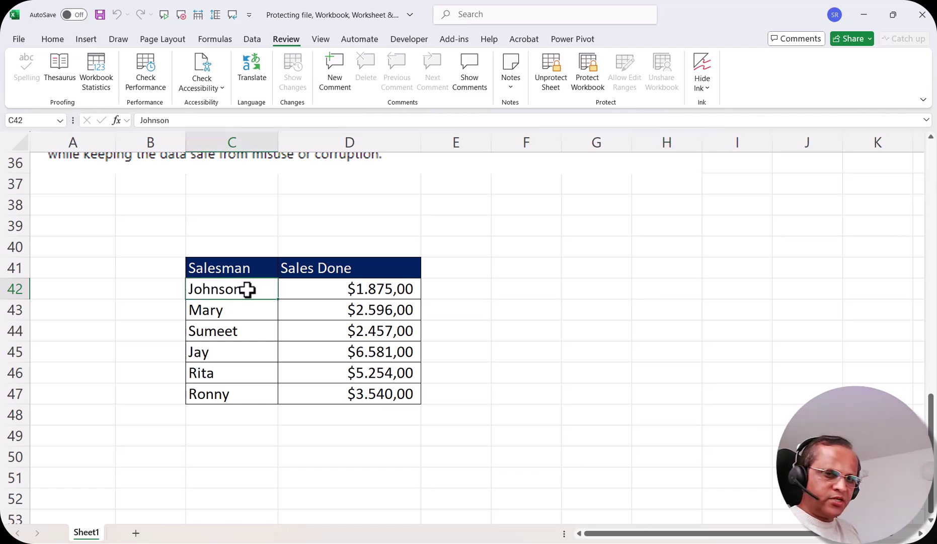
key(Delete)
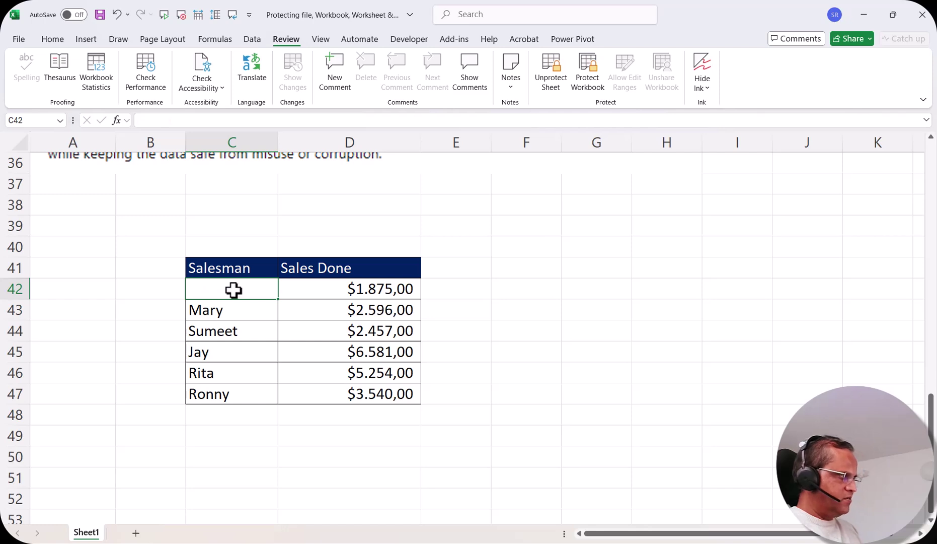
click(368, 331)
key(Delete)
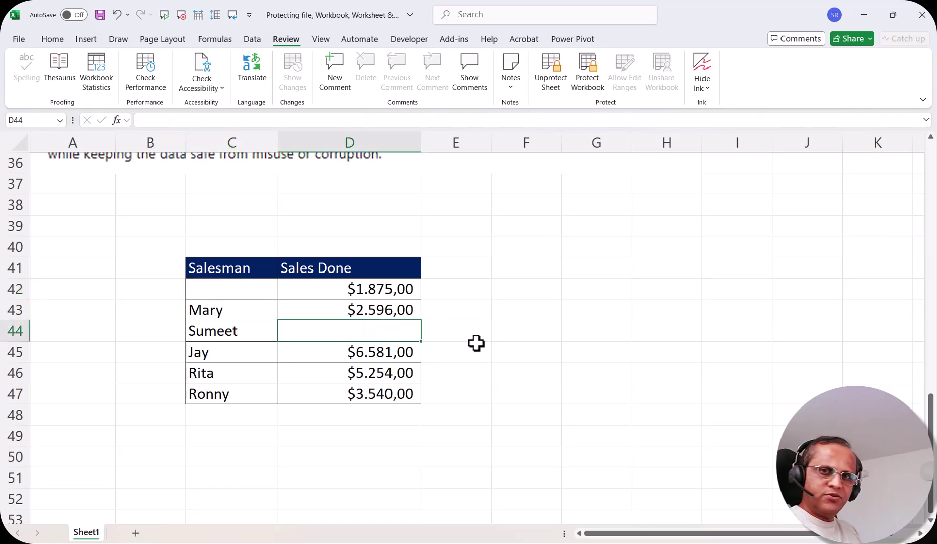
Step: Undo the D44 deletion to bring back $2.457,00
drag(228, 270, 332, 393)
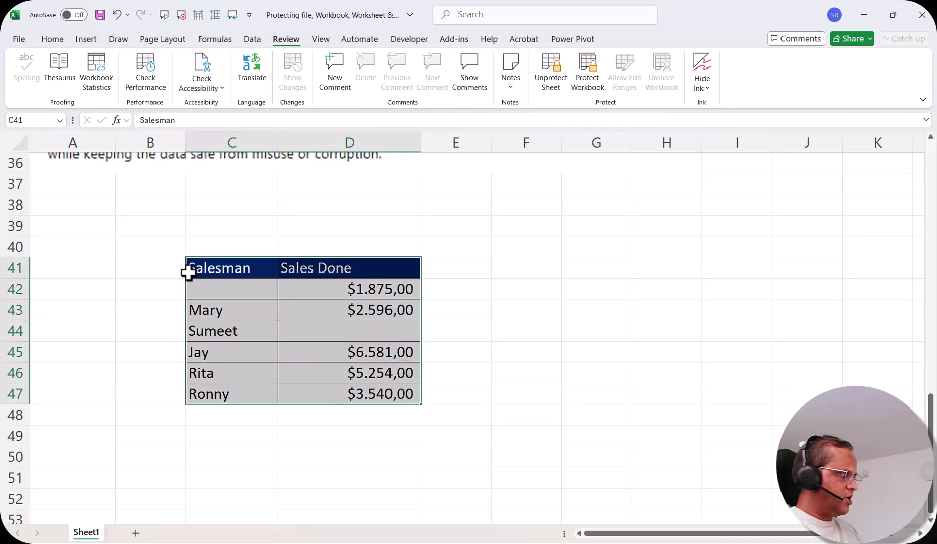
drag(182, 221, 476, 245)
click(527, 311)
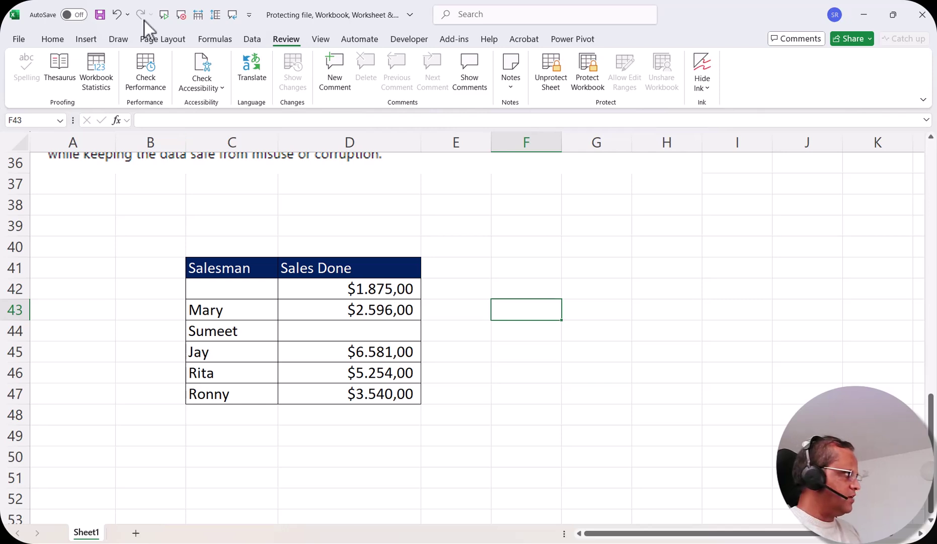
click(116, 16)
Step: Undo to restore Johnson in C42, then unprotect Sheet1 by entering its password
click(116, 16)
click(116, 16)
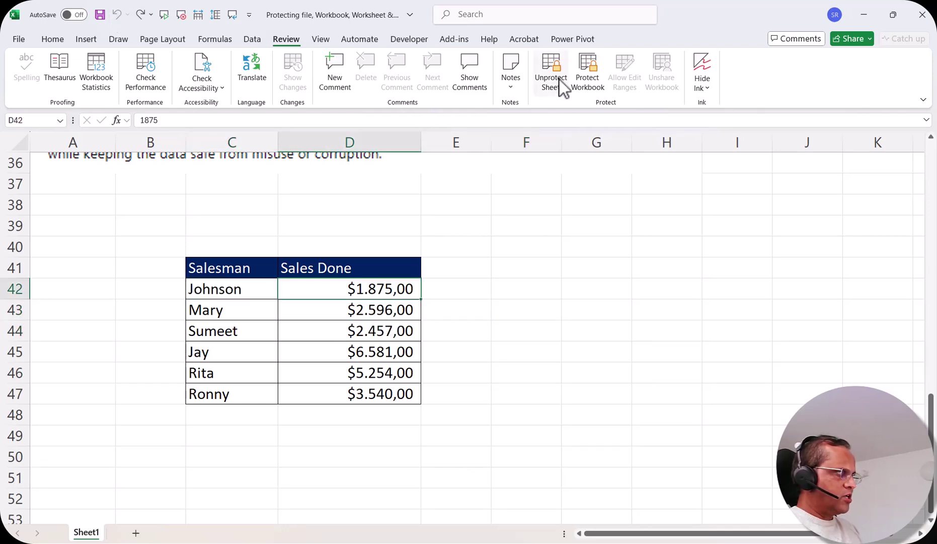
click(553, 69)
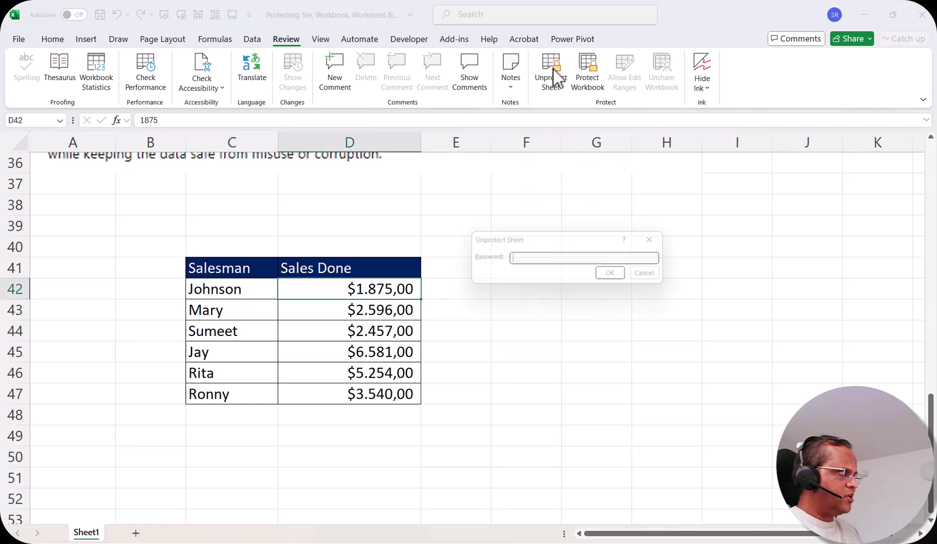
text(1234)
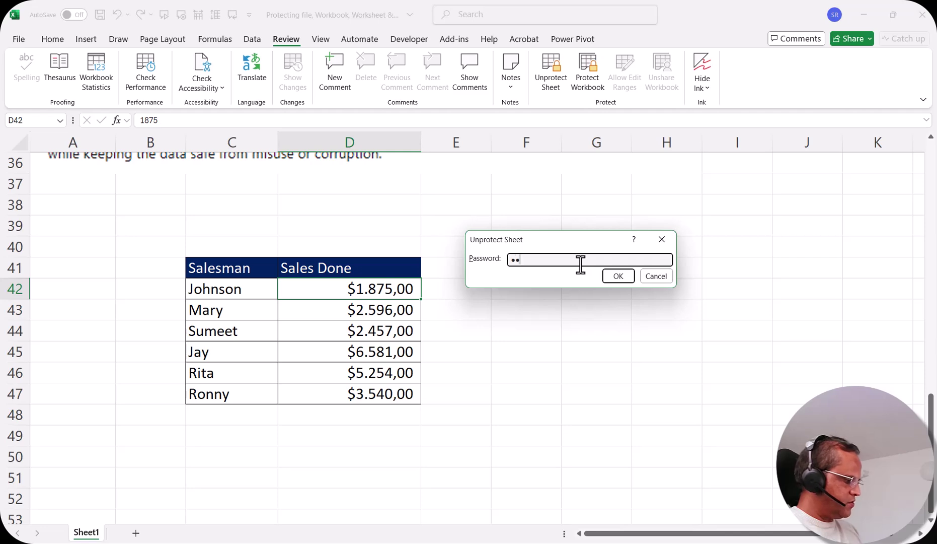
text(5)
click(618, 276)
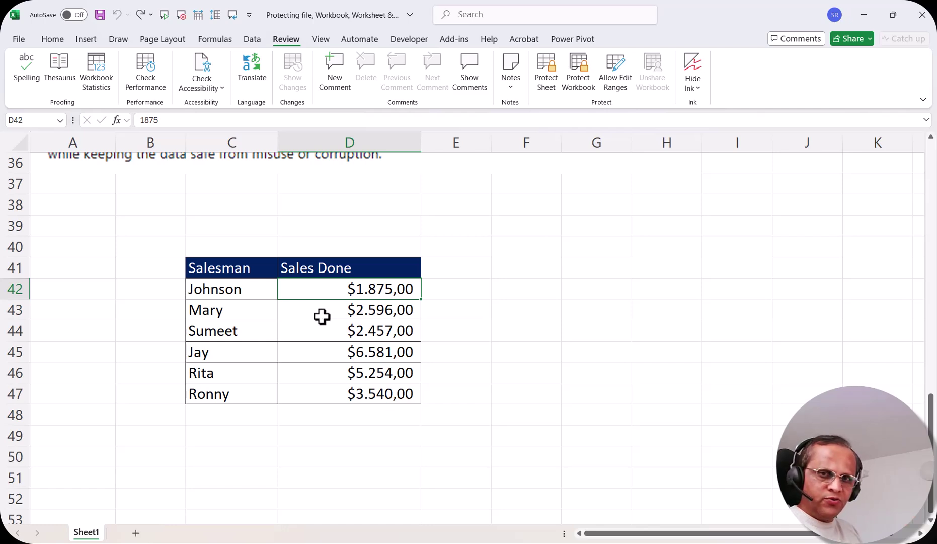
drag(230, 270, 317, 394)
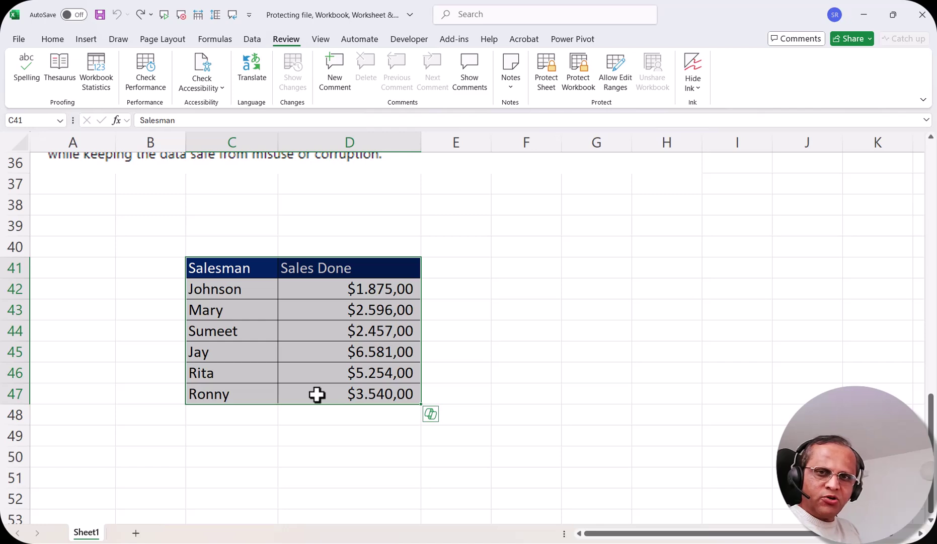
click(538, 272)
drag(266, 214, 611, 220)
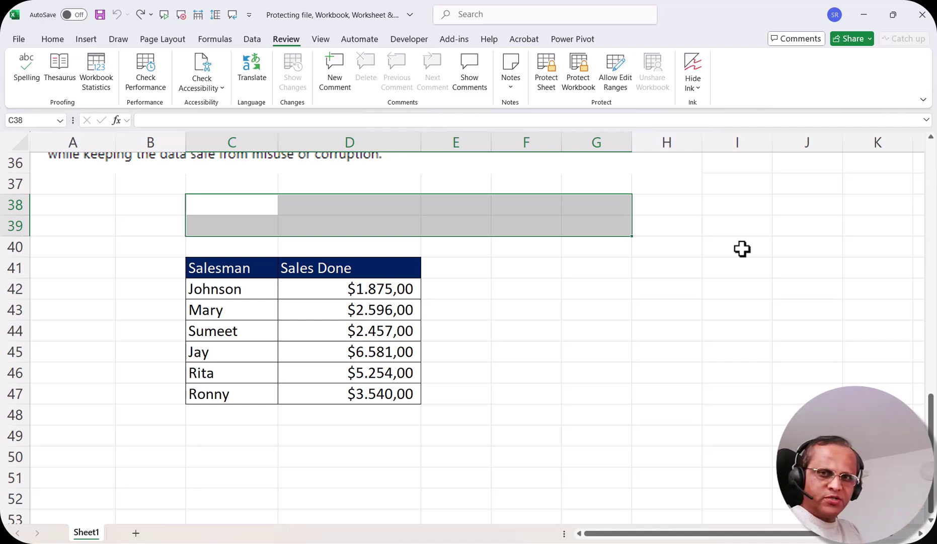
drag(222, 267, 336, 392)
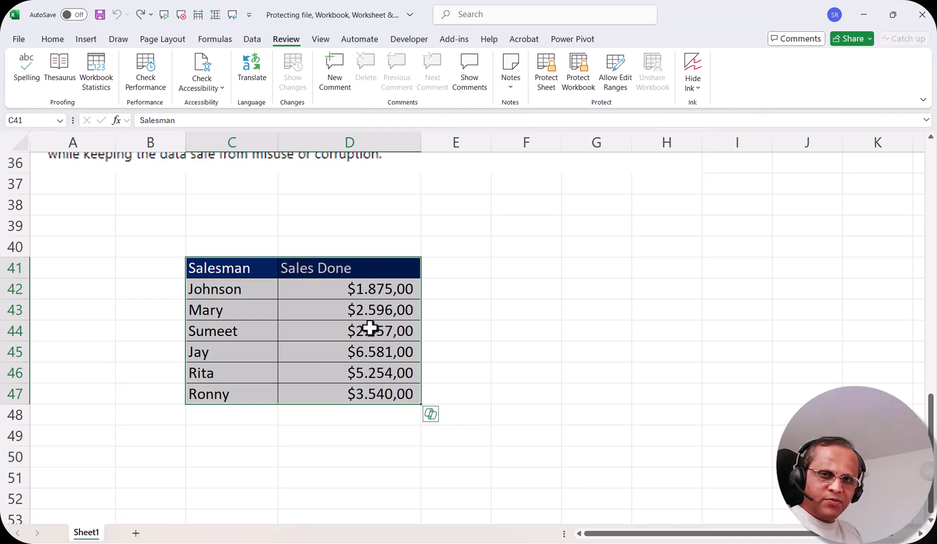
click(600, 248)
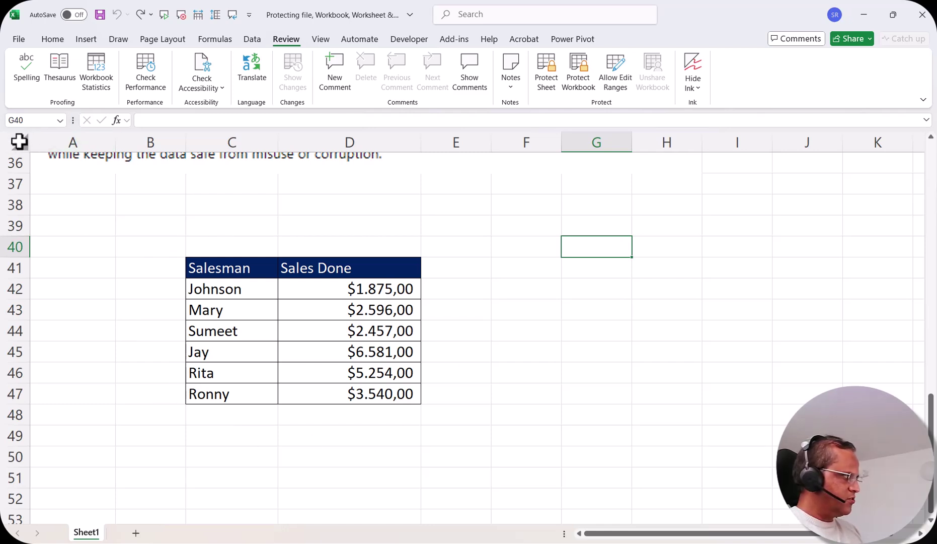
Step: Select the entire sheet and clear Locked on the Format Cells Protection tab
click(22, 145)
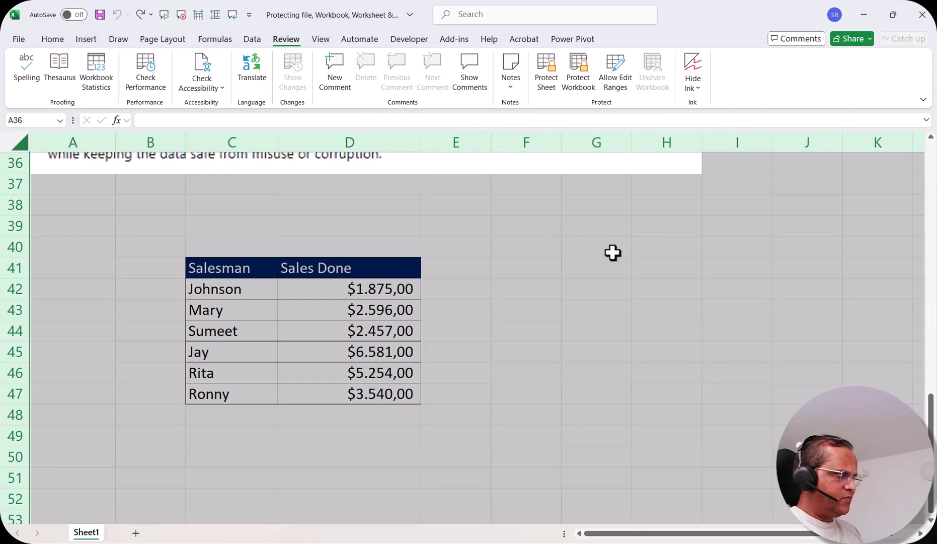
right_click(591, 249)
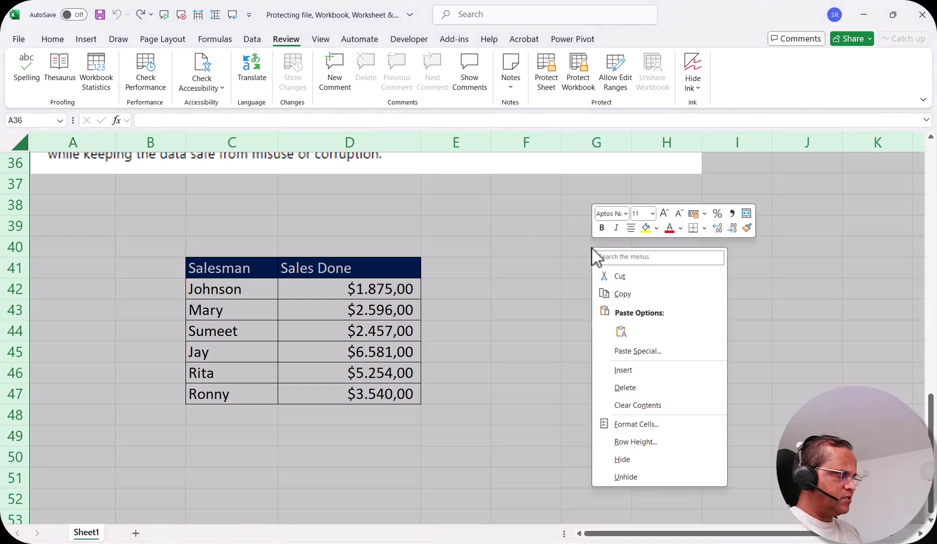
click(642, 424)
drag(599, 258, 584, 200)
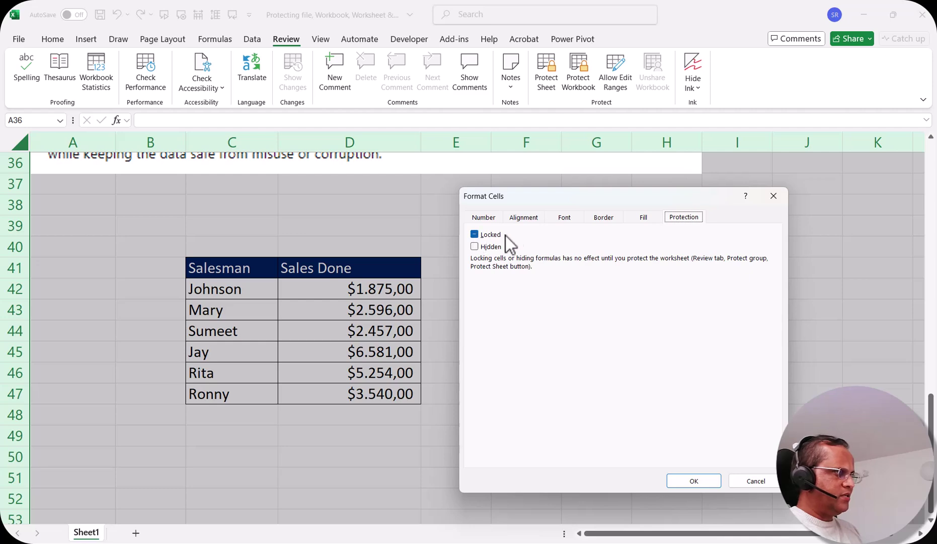
click(481, 235)
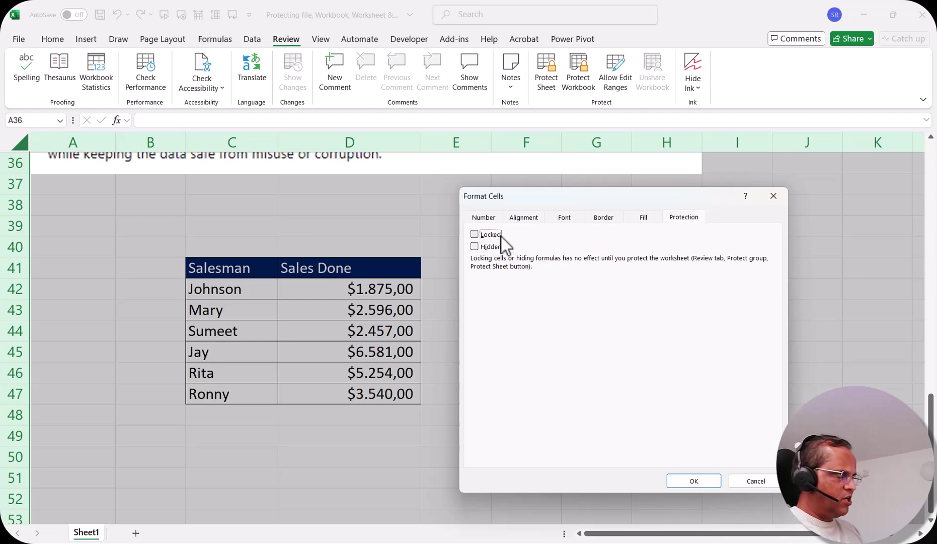
click(689, 478)
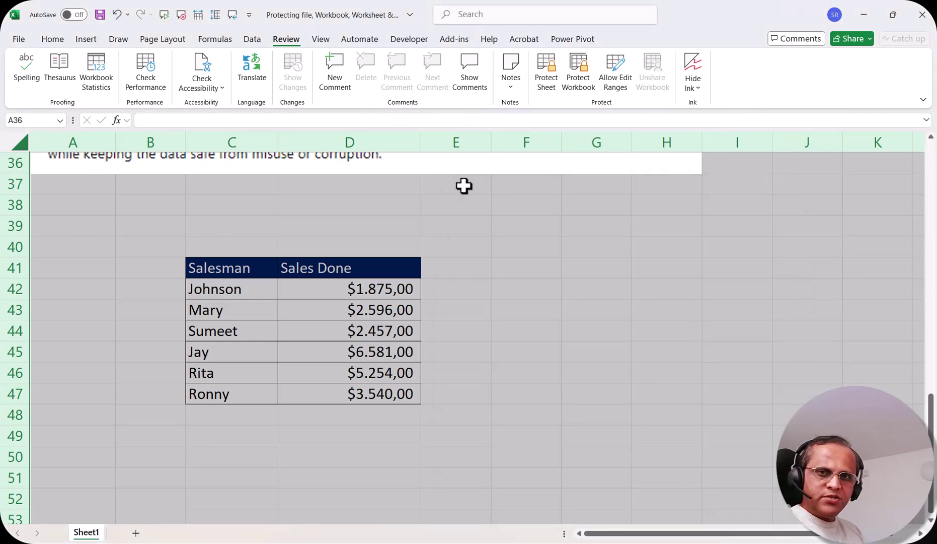
click(495, 242)
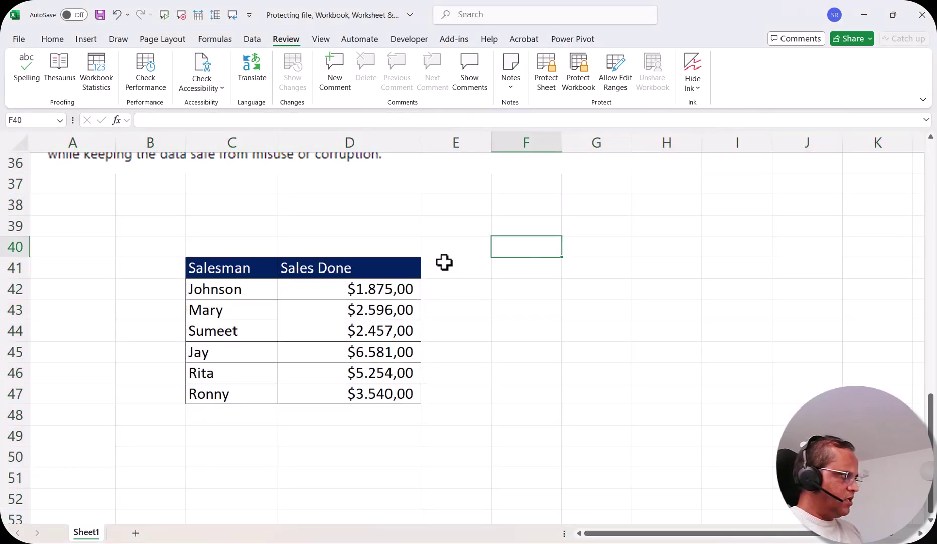
Step: Select C41:D47 and tick Locked on the Format Cells Protection tab
drag(217, 270, 331, 395)
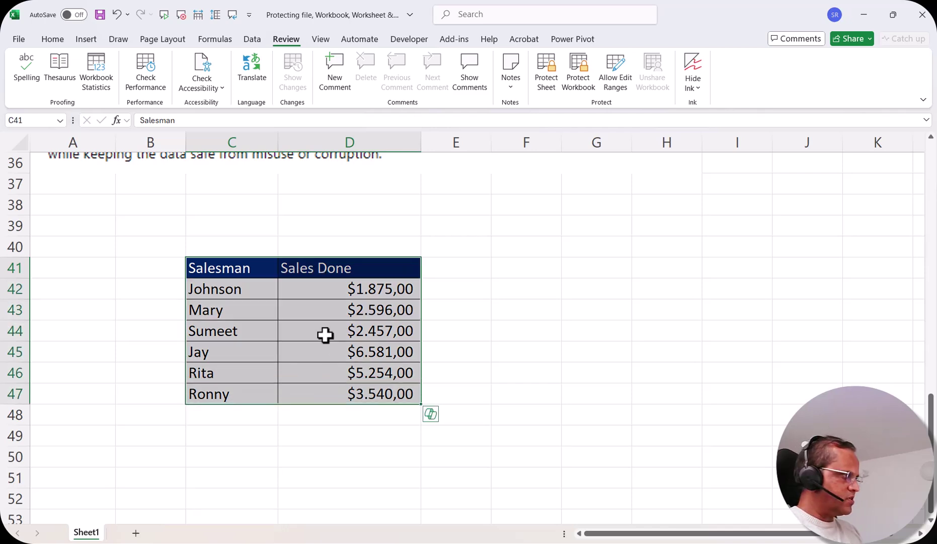
right_click(322, 312)
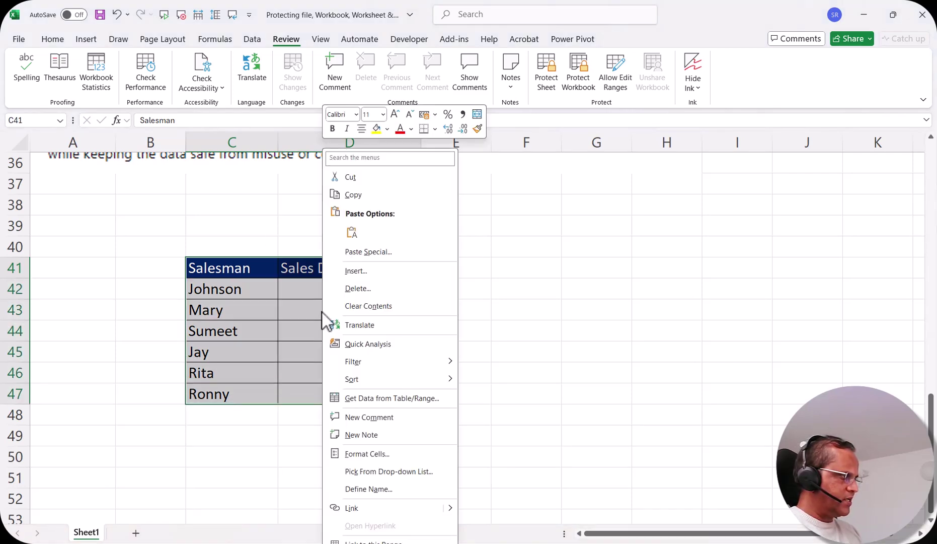
click(375, 459)
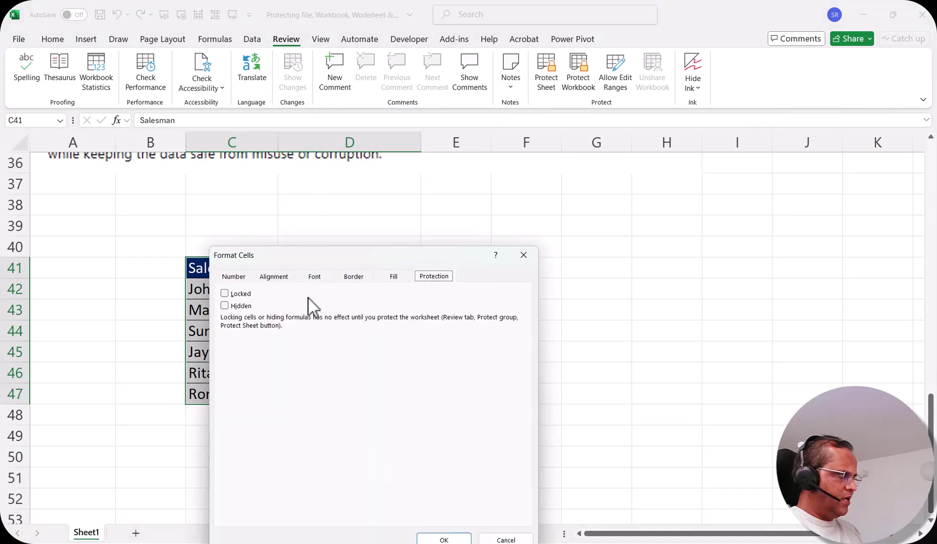
drag(330, 260, 546, 167)
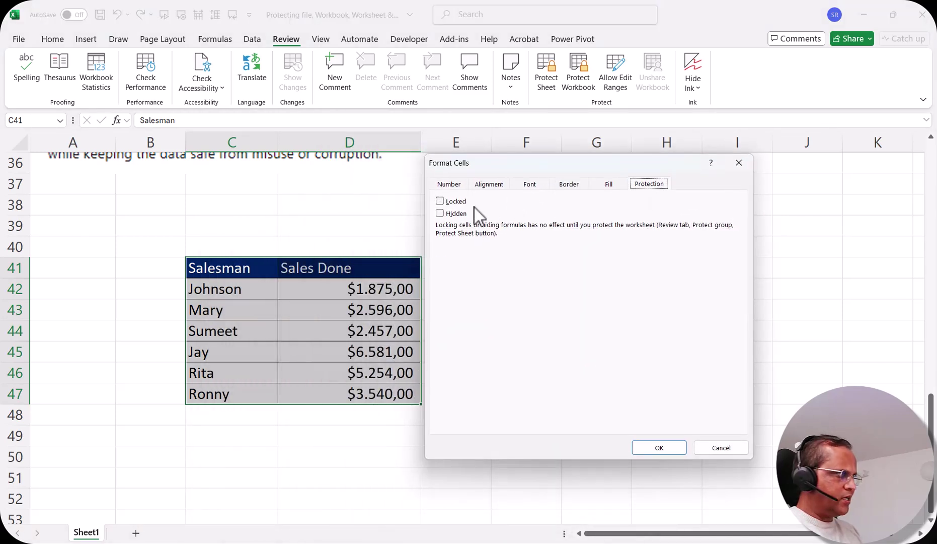
click(438, 201)
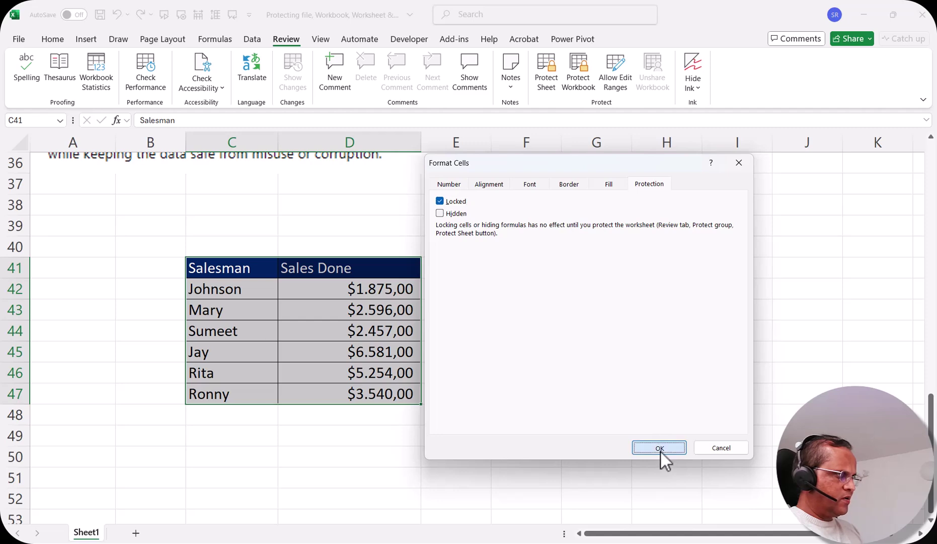
click(659, 452)
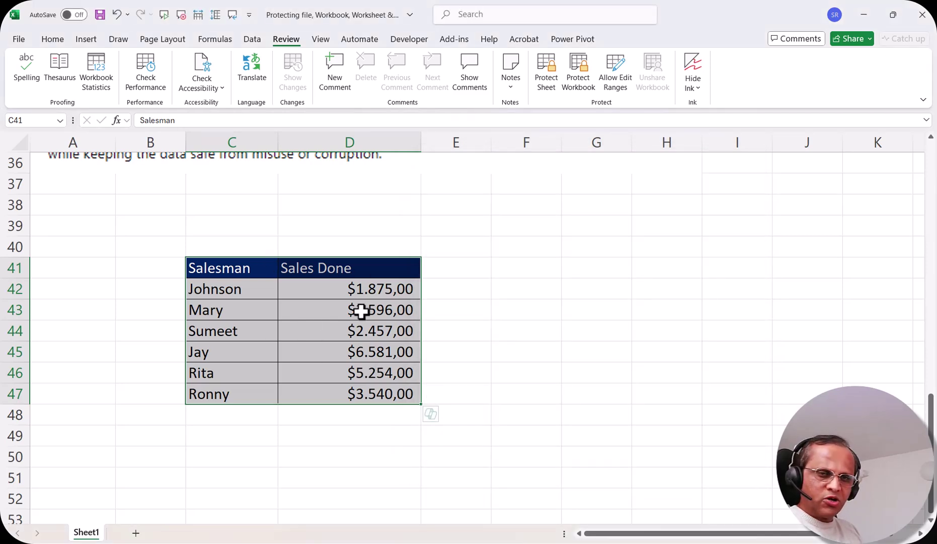
click(546, 252)
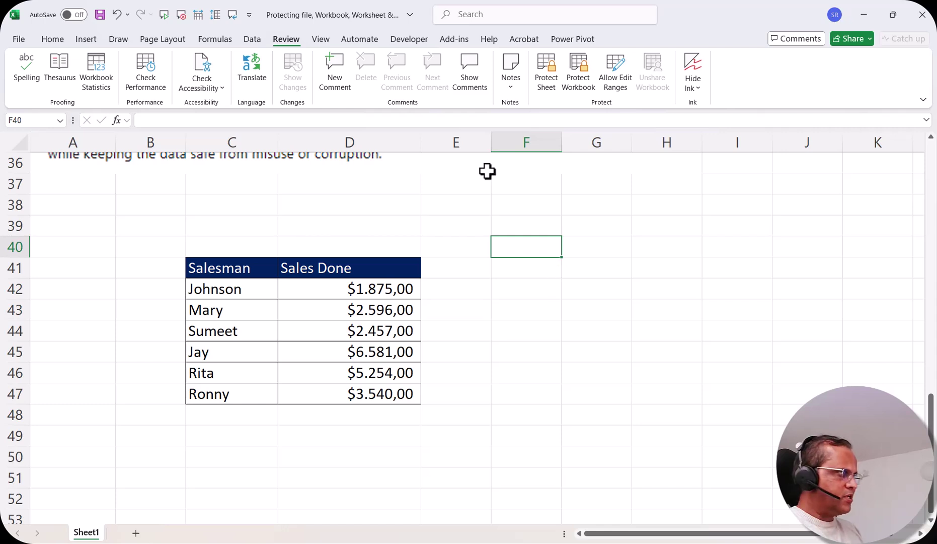
Step: Protect Sheet1 again with a password confirmed twice
click(548, 76)
text(*****)
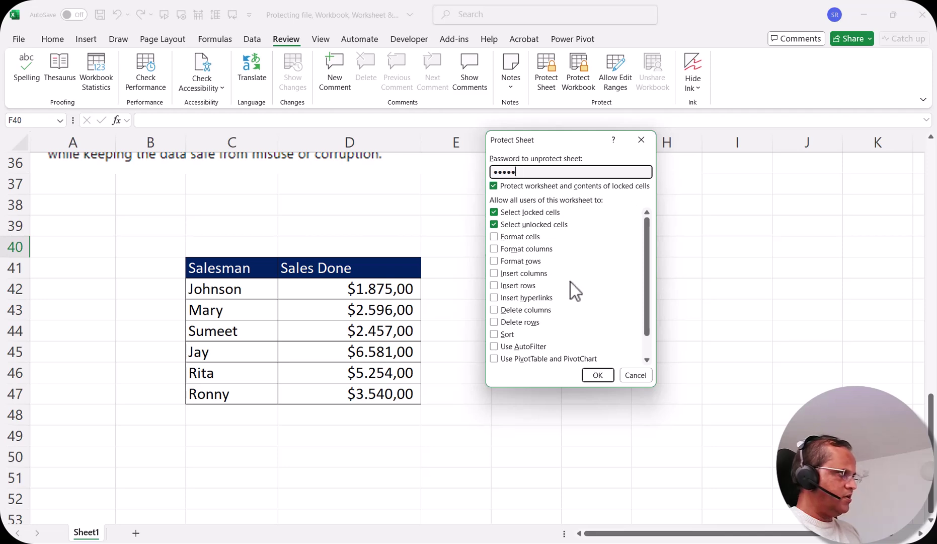
click(597, 375)
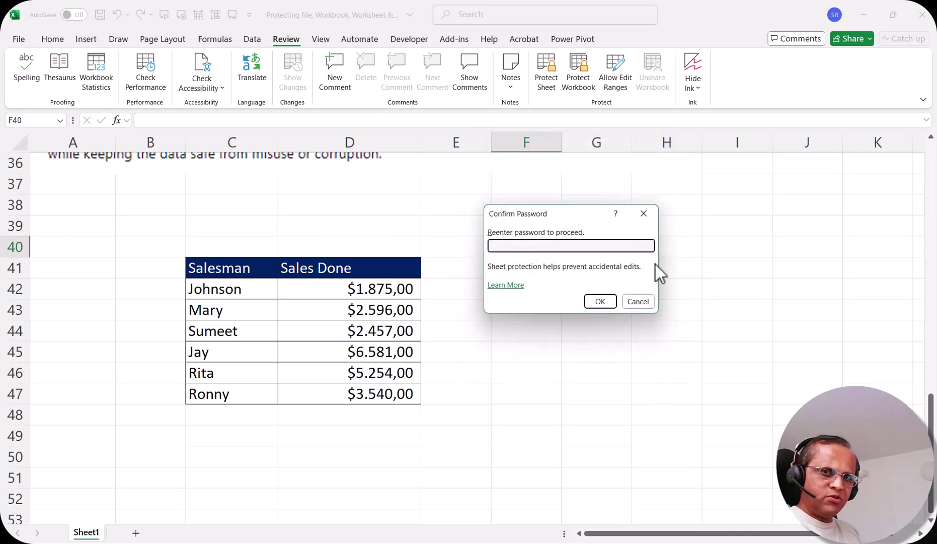
text(*****)
click(597, 303)
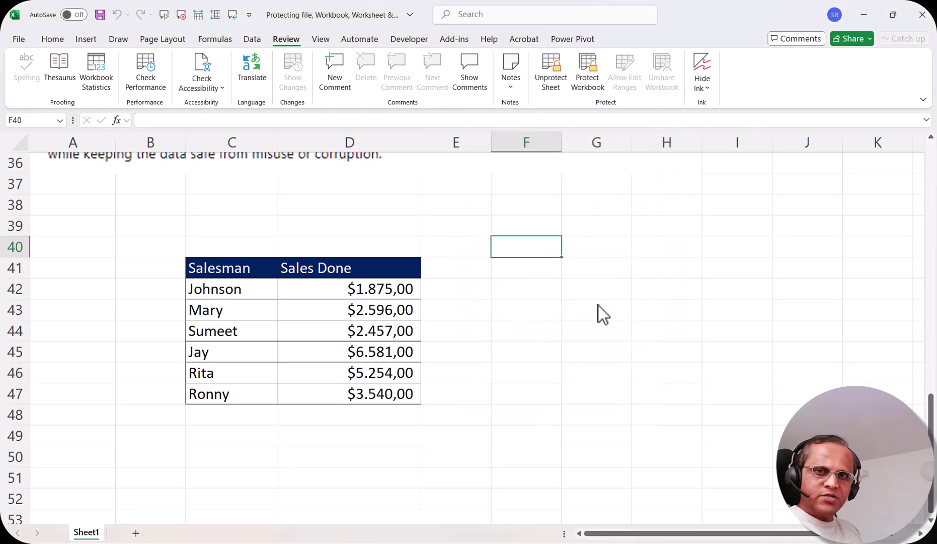
click(228, 292)
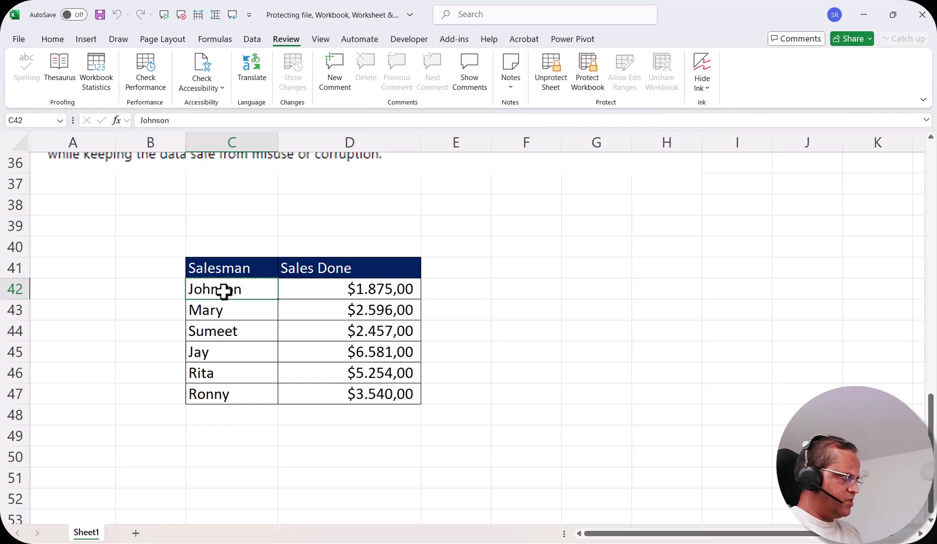
double_click(222, 291)
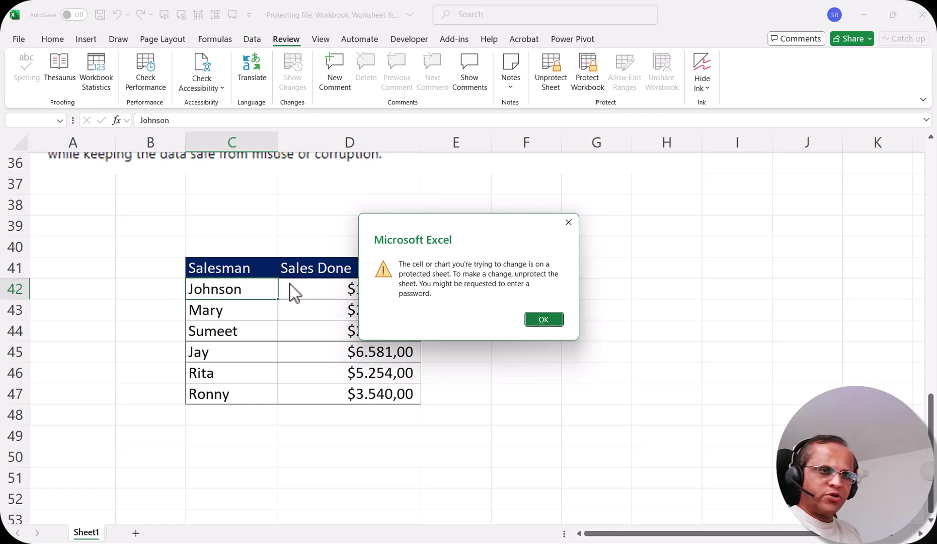
click(543, 319)
click(343, 311)
click(348, 352)
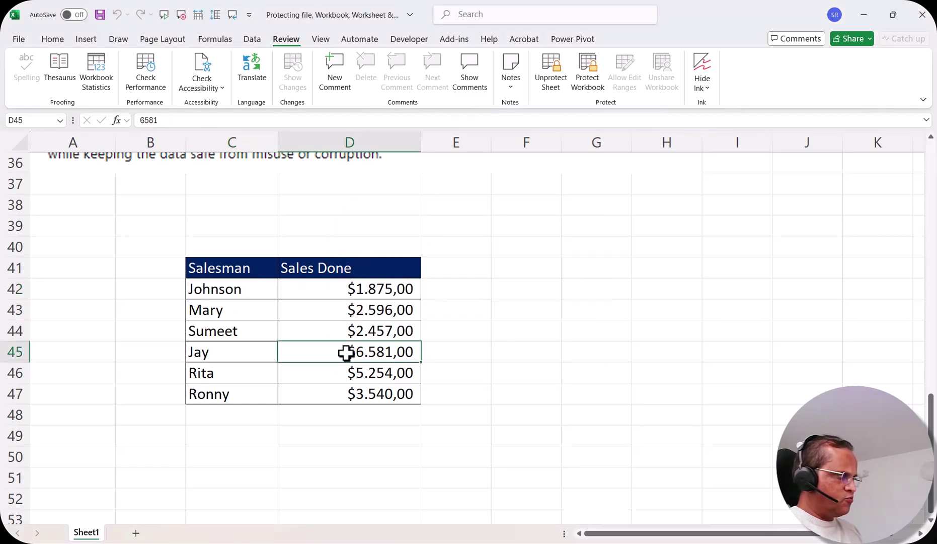
double_click(410, 355)
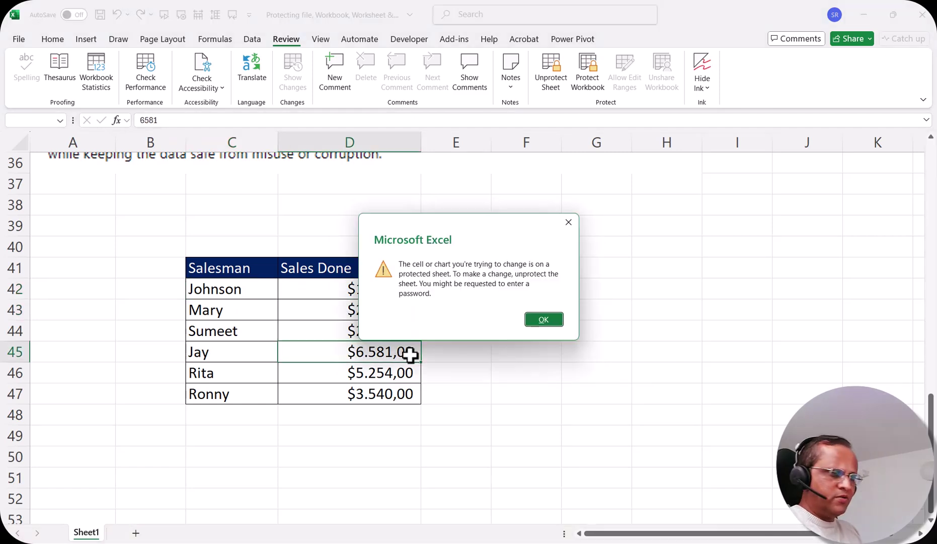
click(544, 319)
drag(217, 267, 343, 393)
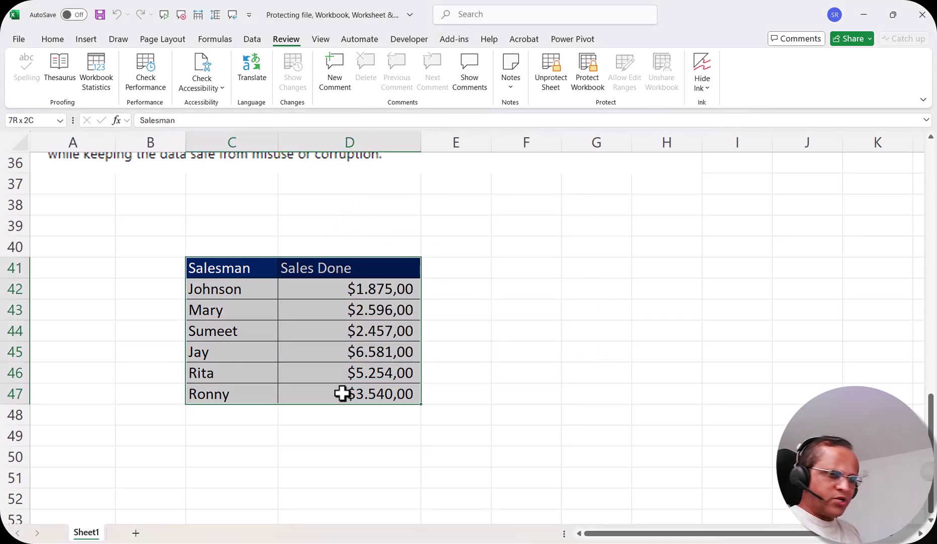
click(610, 264)
text(jljlj)
key(Return)
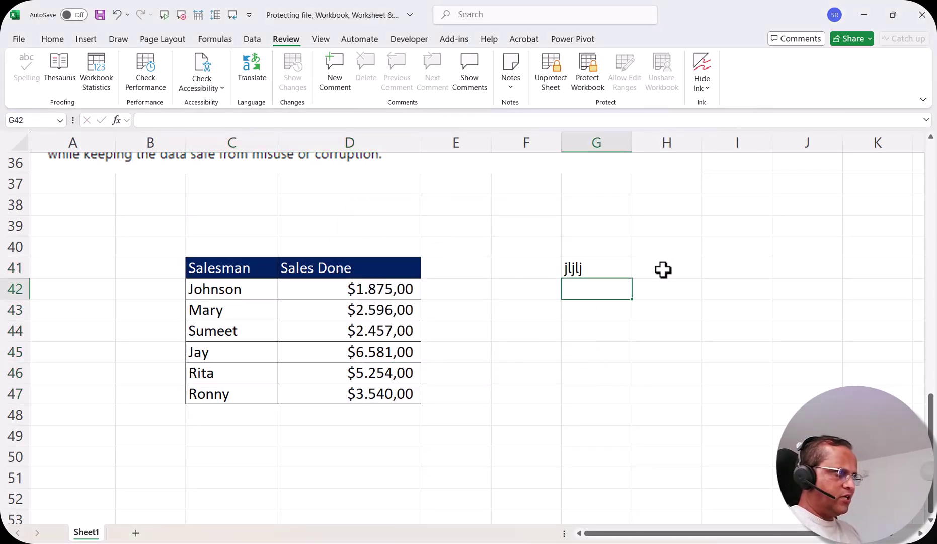
click(573, 271)
key(Delete)
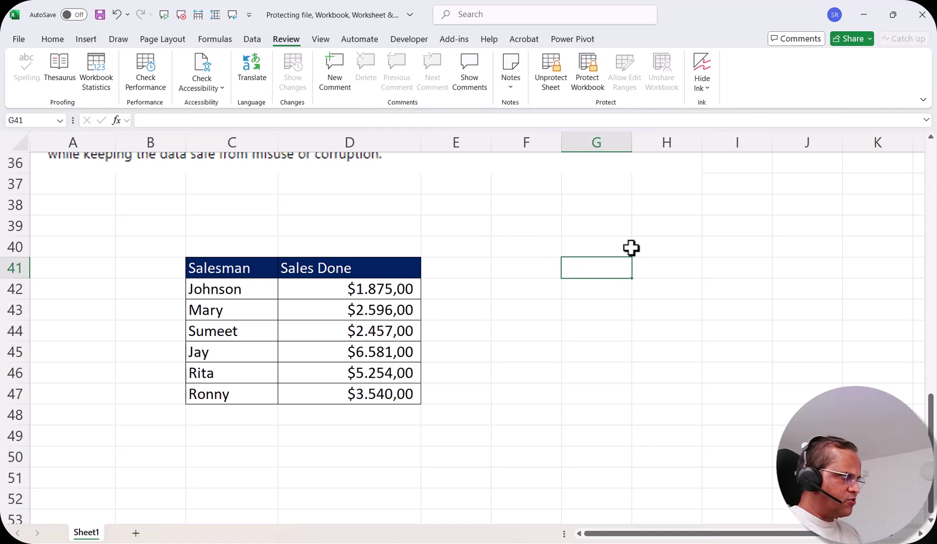
drag(244, 267, 342, 389)
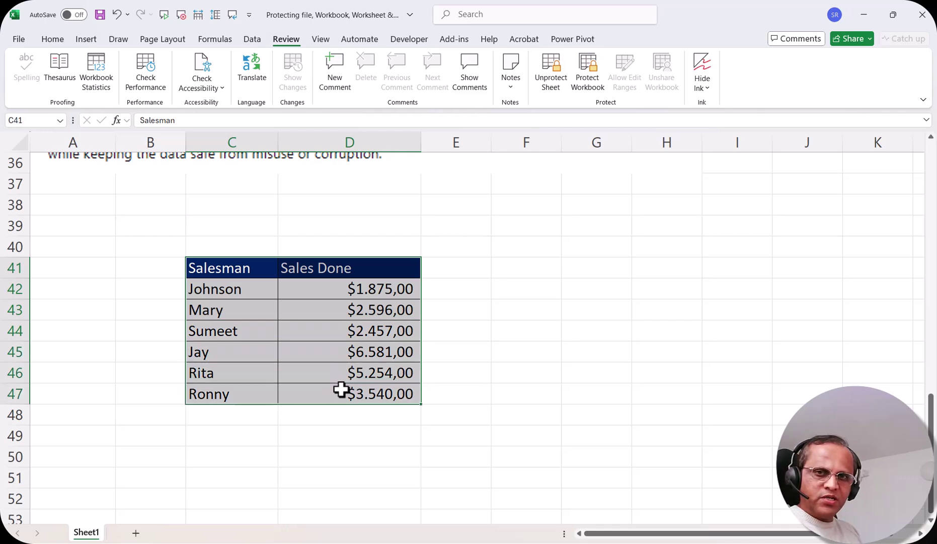
click(586, 314)
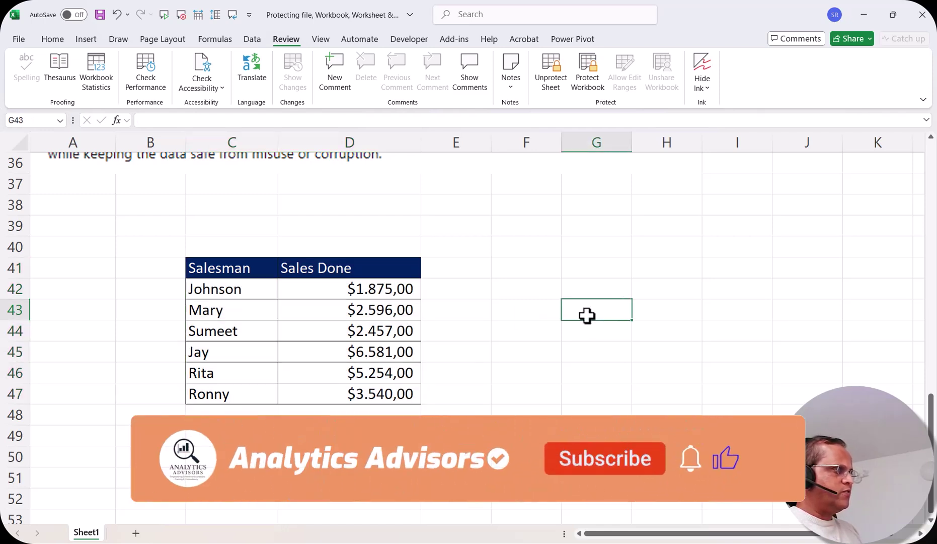